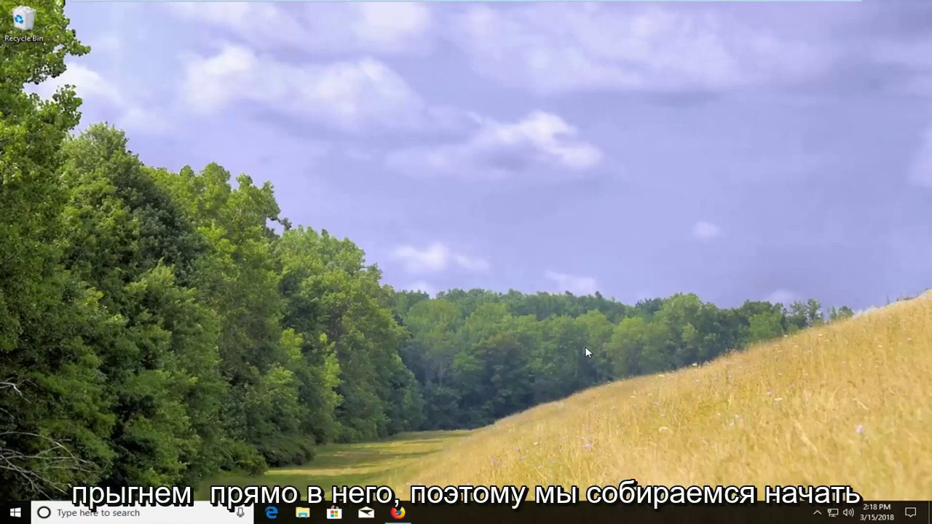
Search Google for 'chrome' in Firefox
left_click(397, 513)
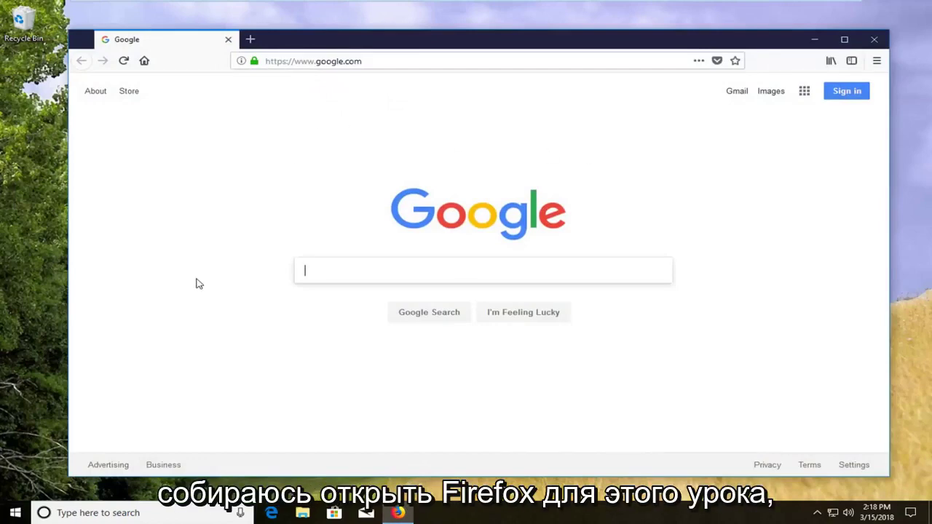
type("c")
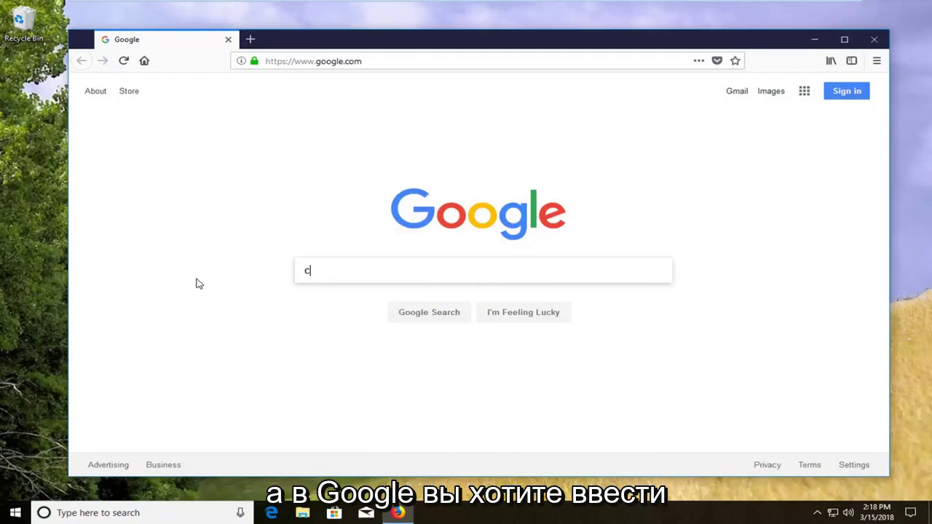
type("hrome")
key("Return")
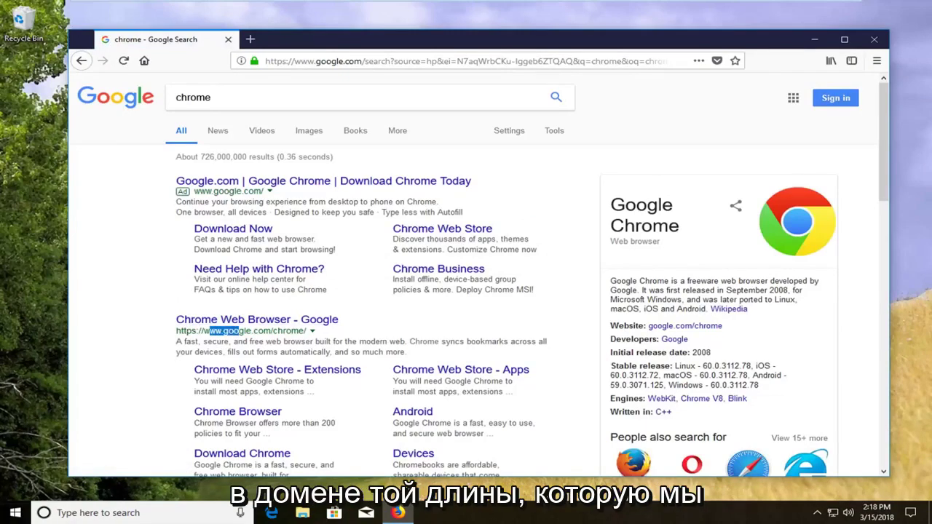
Open the 'Chrome Web Browser - Google' result and request the Chrome for Windows download
left_click(227, 326)
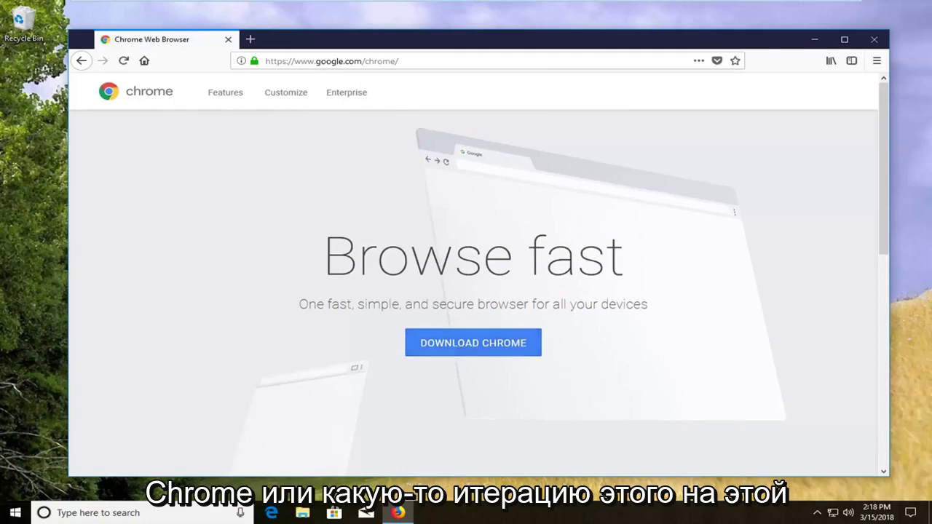
left_click(428, 351)
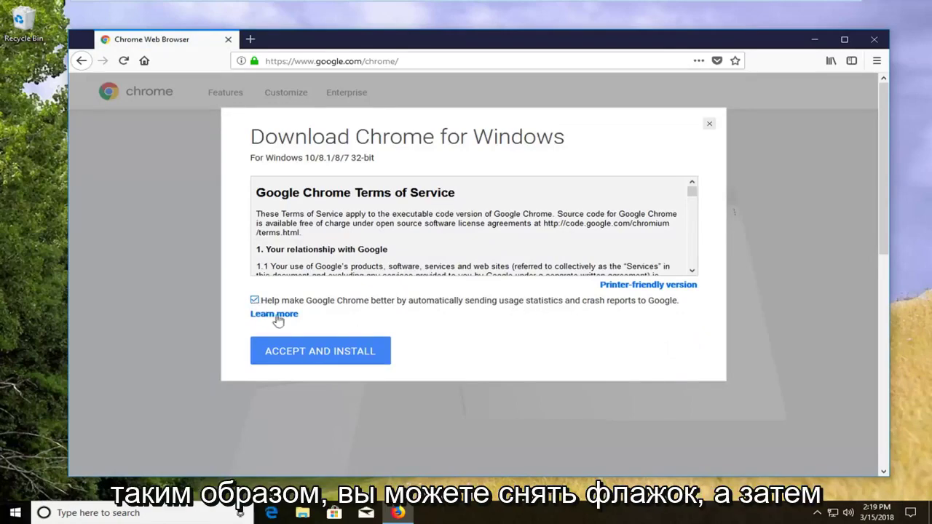
Accept the Chrome terms, save ChromeSetup.exe, and launch it from the downloads panel
left_click(301, 354)
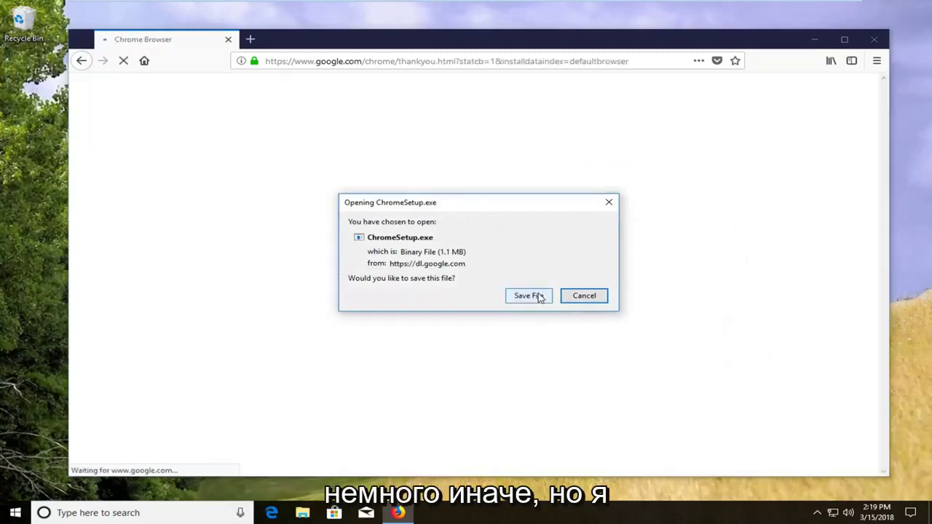
left_click(535, 296)
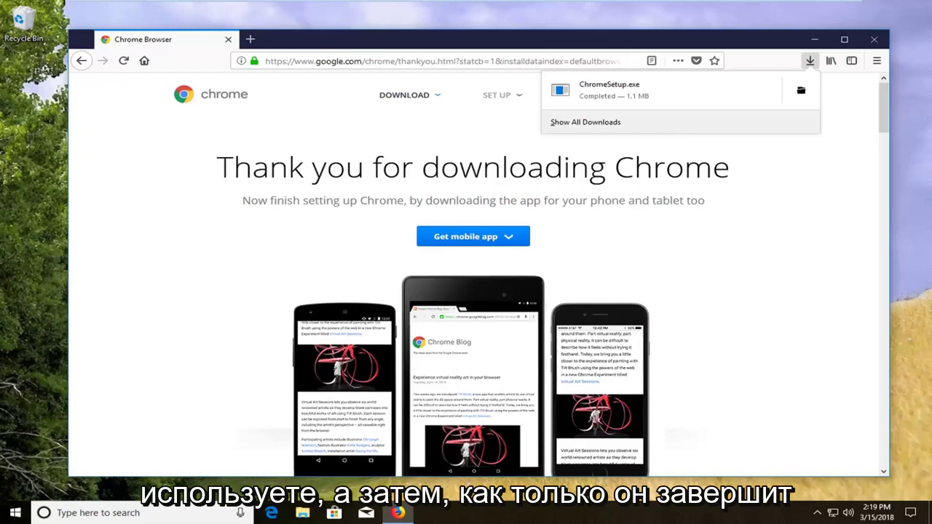
left_click(603, 96)
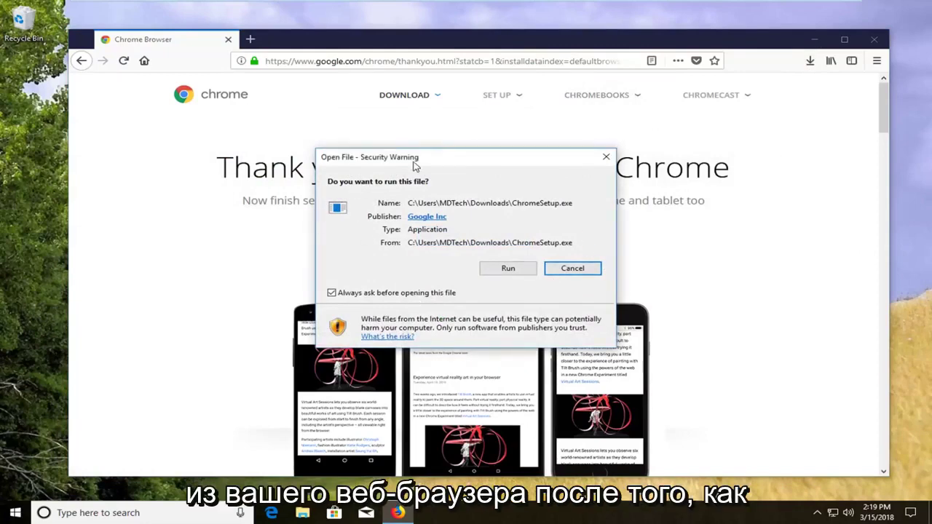
Allow ChromeSetup.exe to run and approve Google Update Setup's changes in User Account Control
left_click(519, 271)
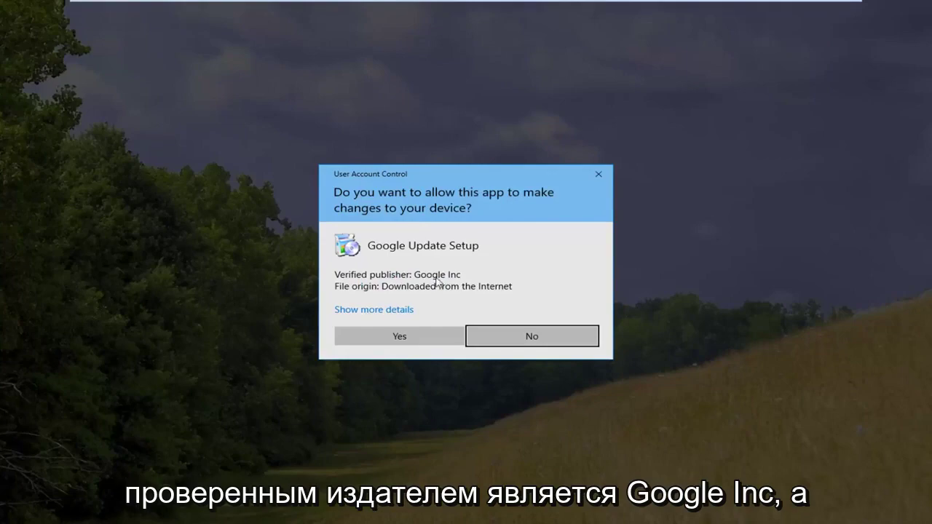
left_click(394, 335)
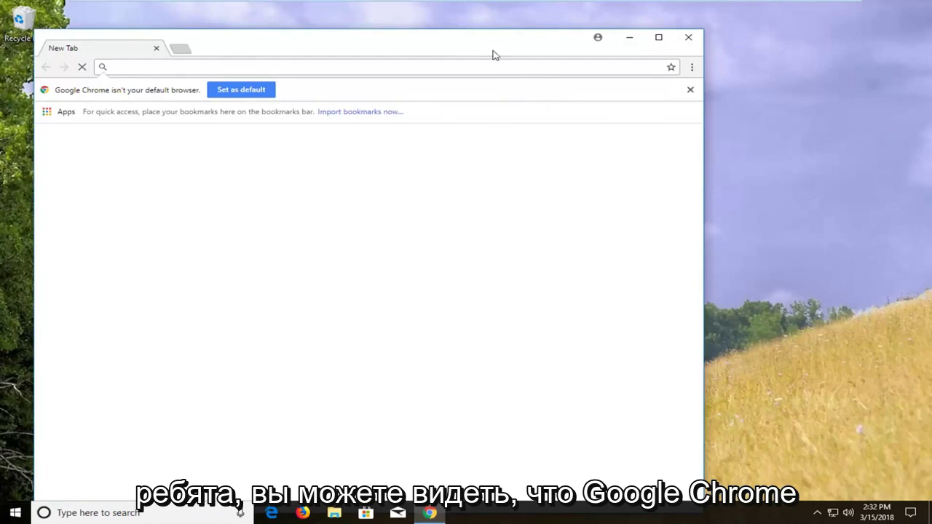
Move the Chrome window, close the default-browser notice, and minimize Chrome
left_click_drag(492, 55, 547, 45)
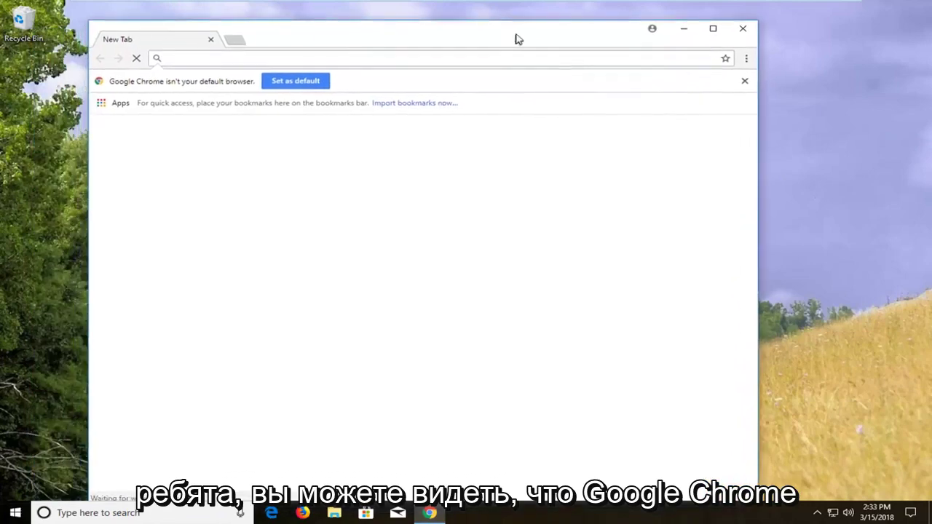
left_click(745, 80)
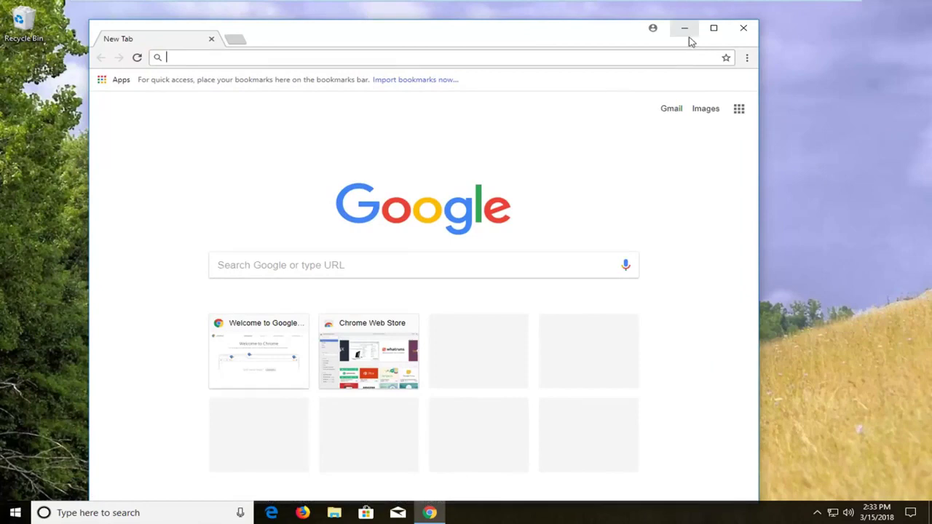
left_click(684, 33)
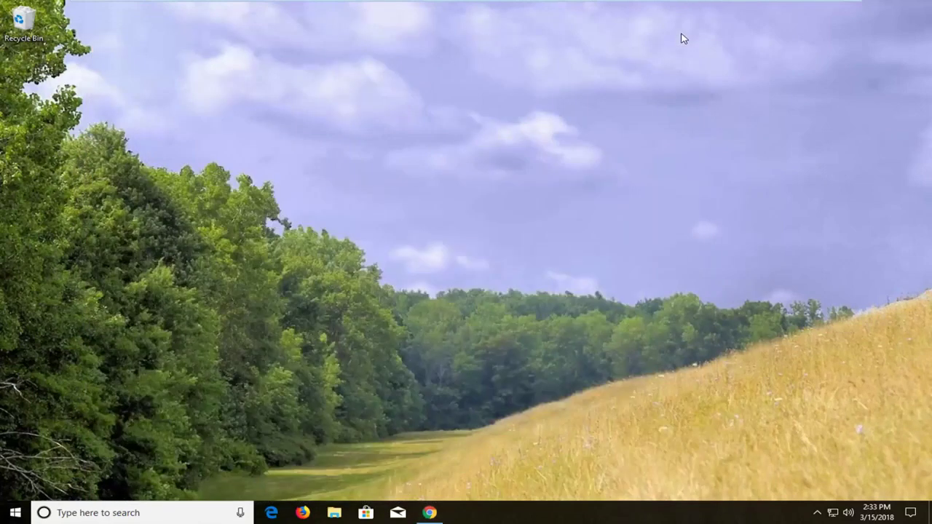